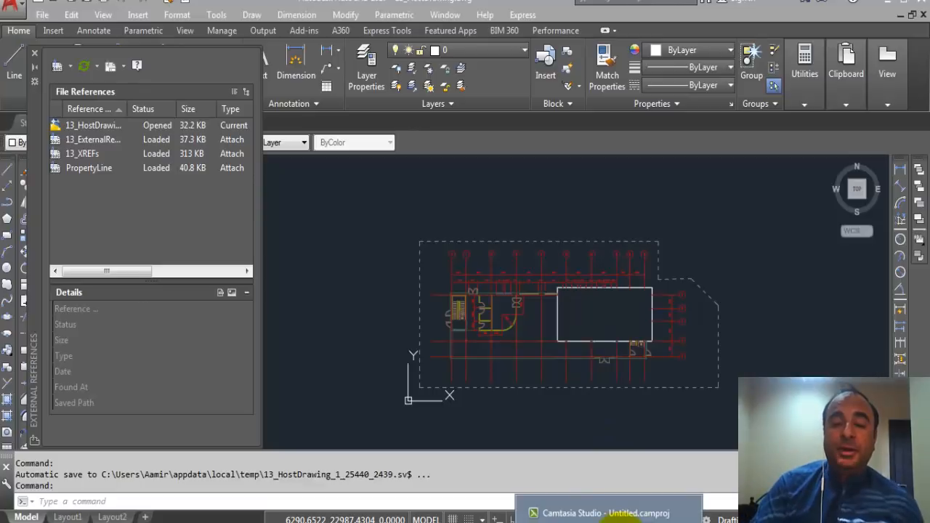
mouse_move(640, 521)
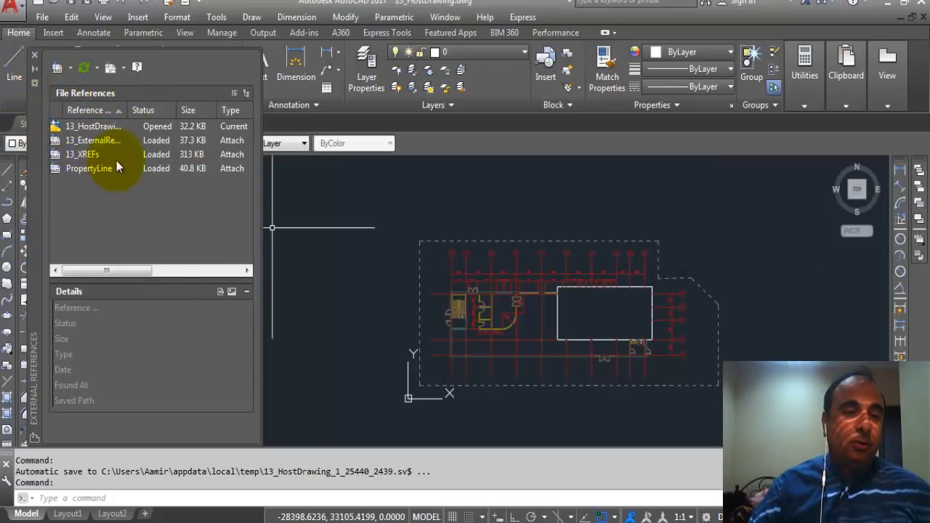
click(94, 128)
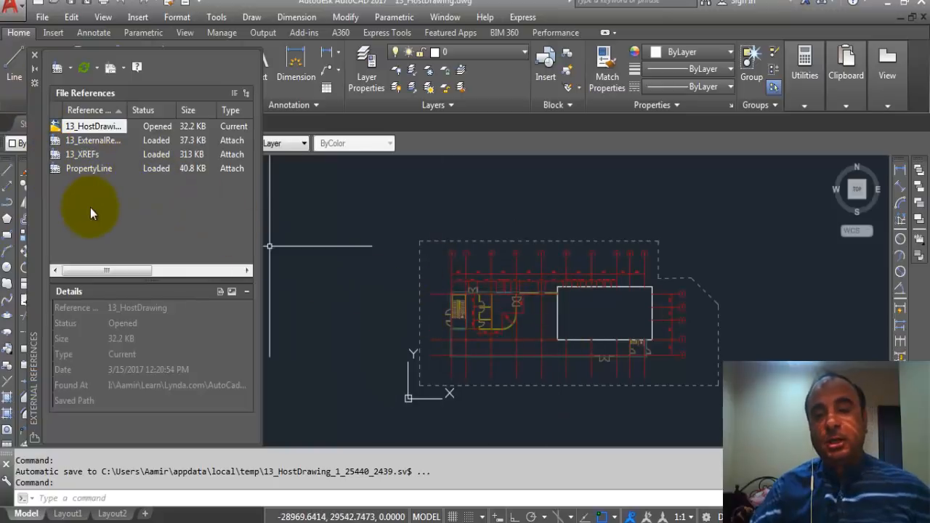
key(Escape)
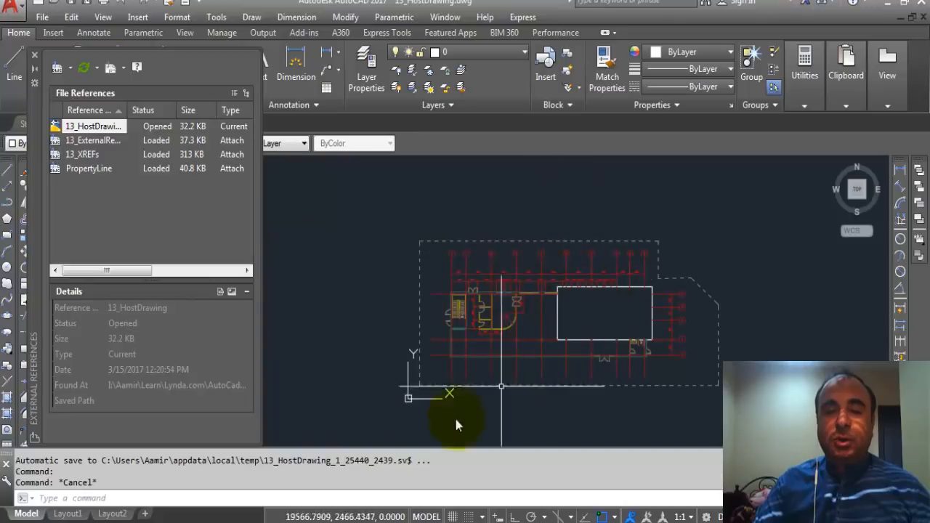
click(112, 494)
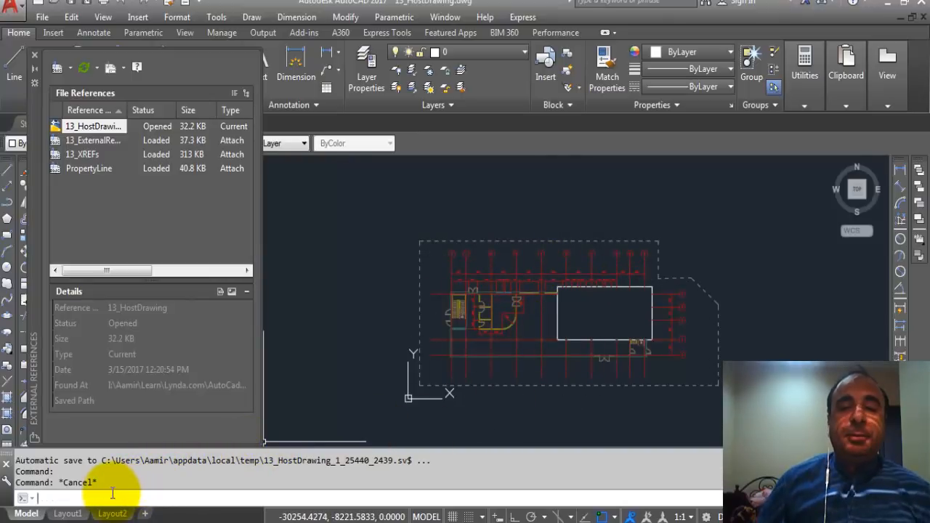
text(xc)
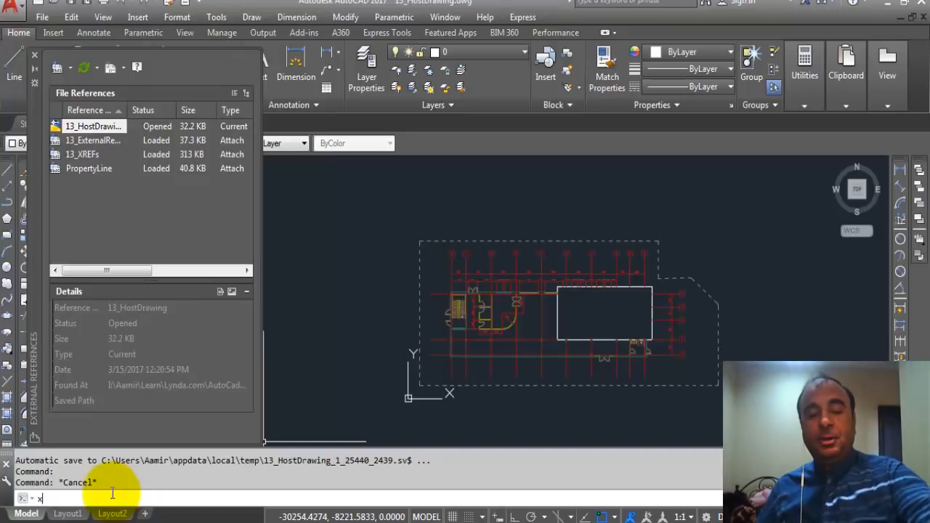
key(Return)
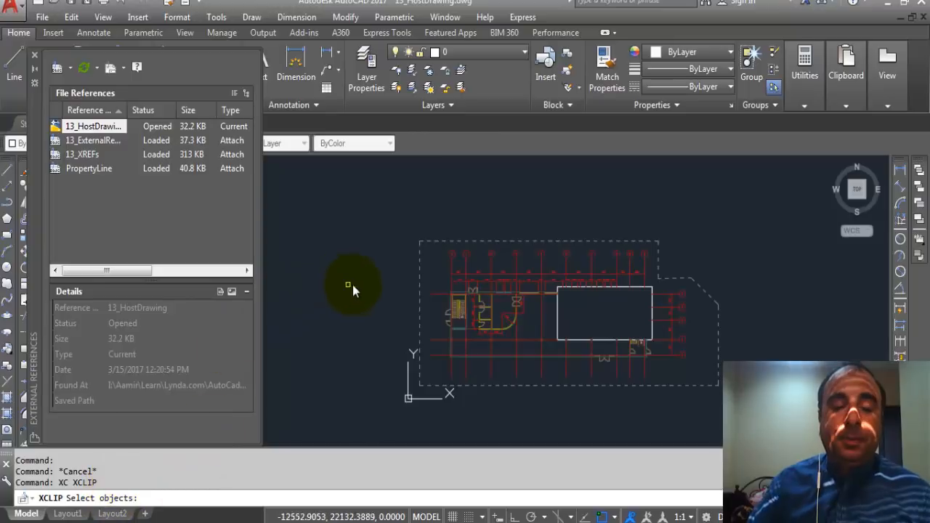
click(380, 219)
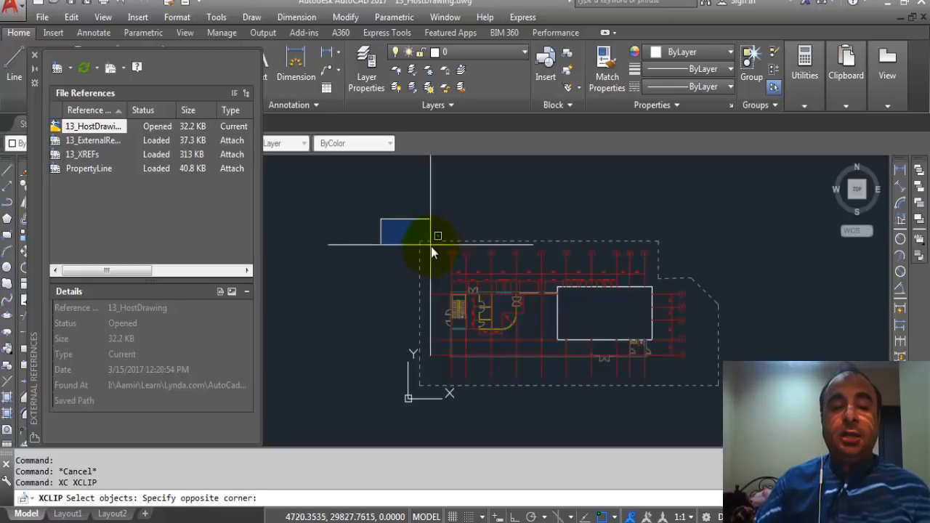
click(765, 423)
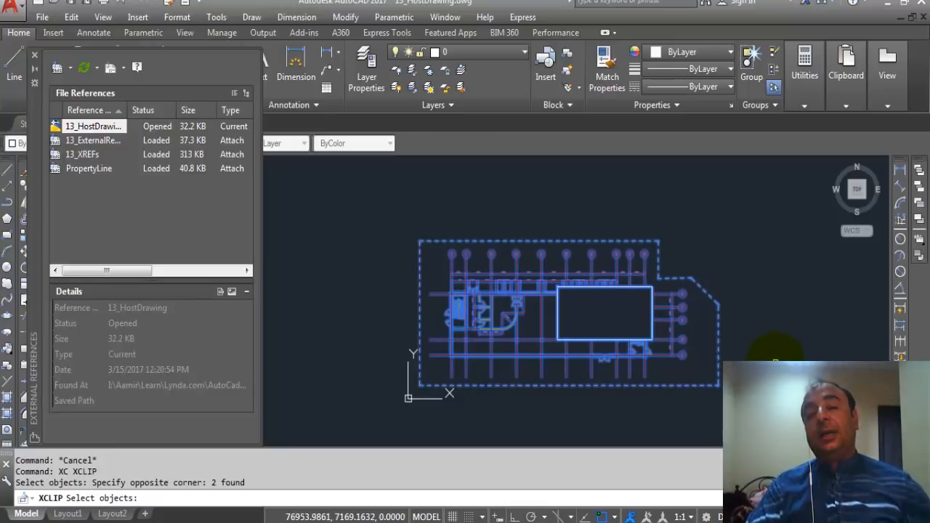
key(Return)
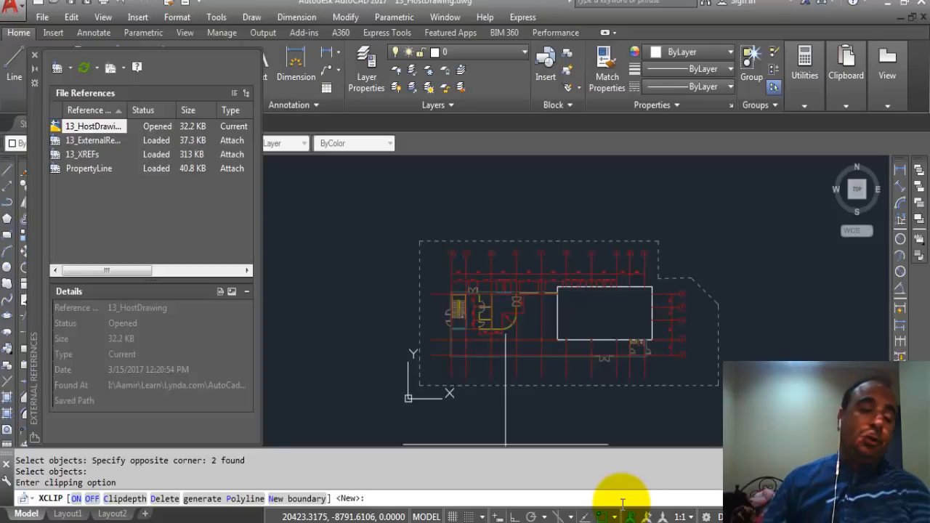
key(Return)
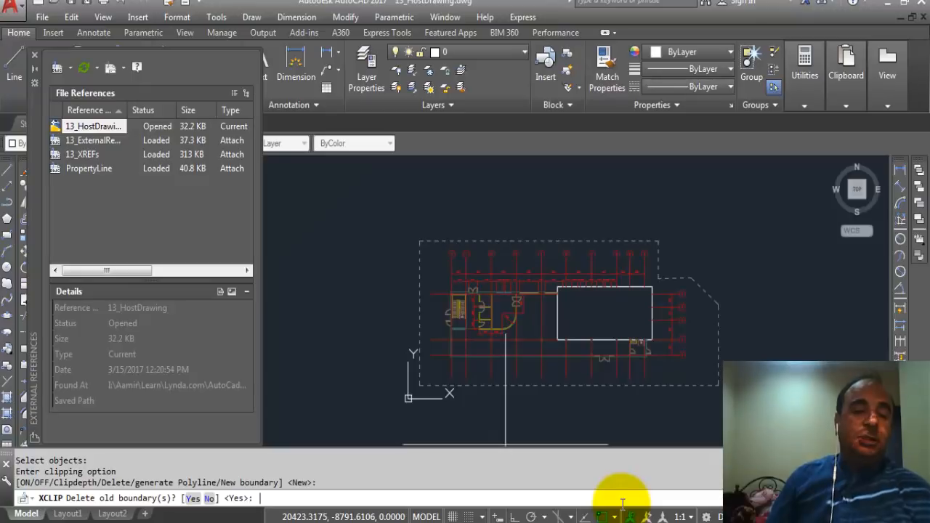
key(Escape)
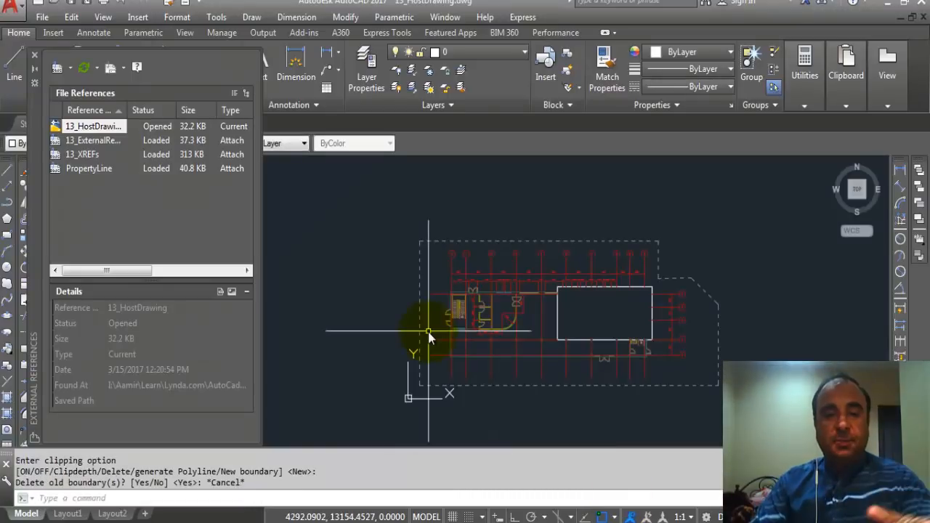
Step: Run XCLIP on both attached drawings, choosing a new rectangular boundary and deleting the old boundaries
text(x)
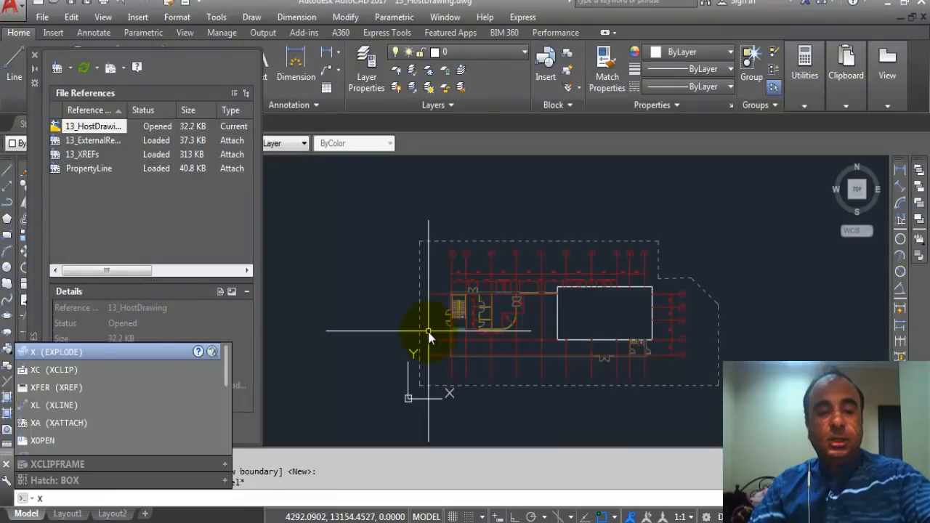
text(c)
key(Return)
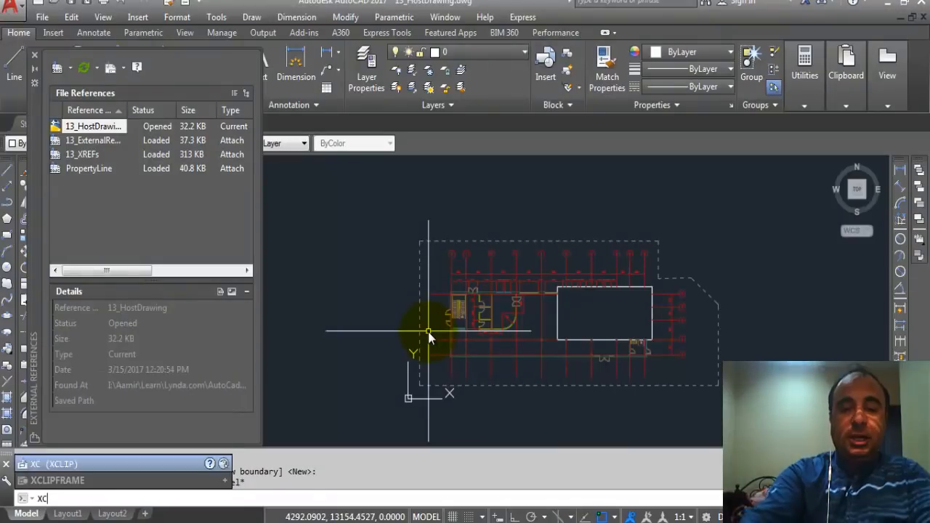
click(381, 192)
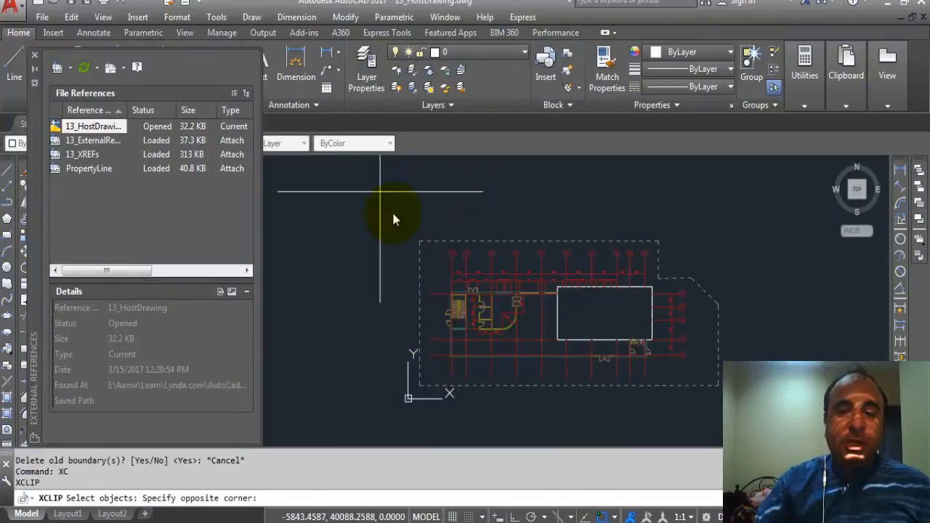
click(778, 400)
scroll(700, 332, down, 8)
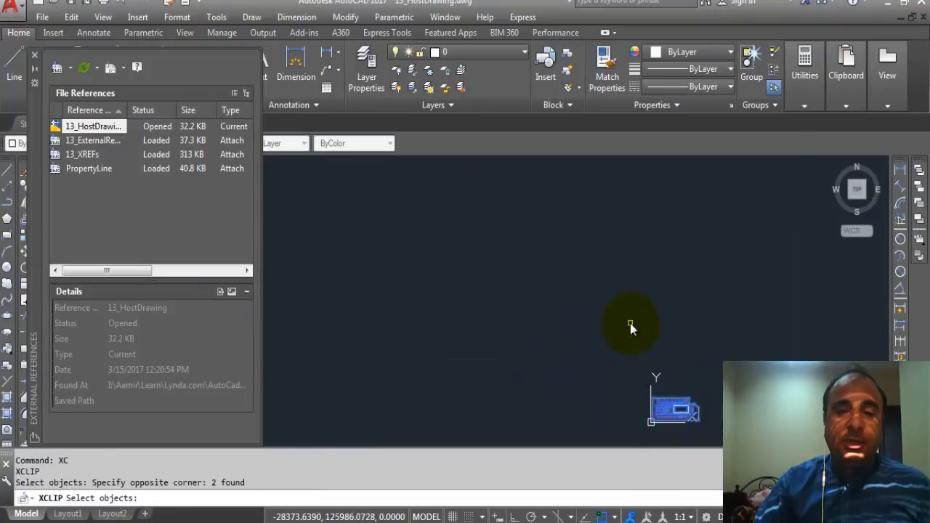
key(Return)
scroll(695, 387, up, 8)
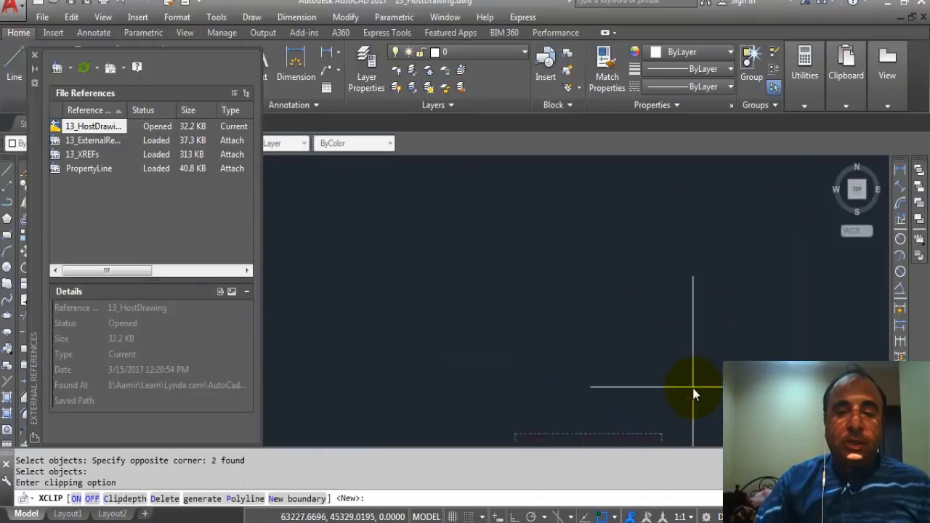
mouse_move(694, 386)
middle_down()
mouse_move(600, 292)
mouse_move(570, 189)
middle_up()
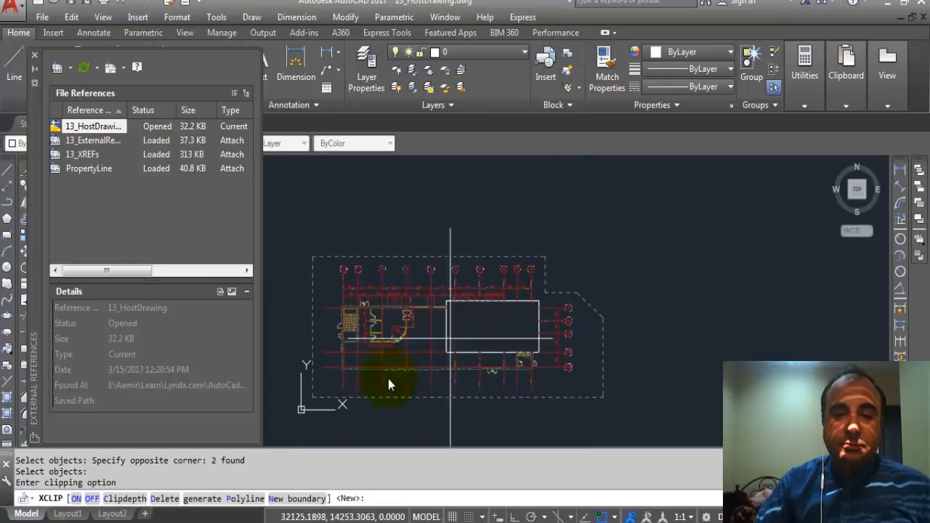
click(283, 501)
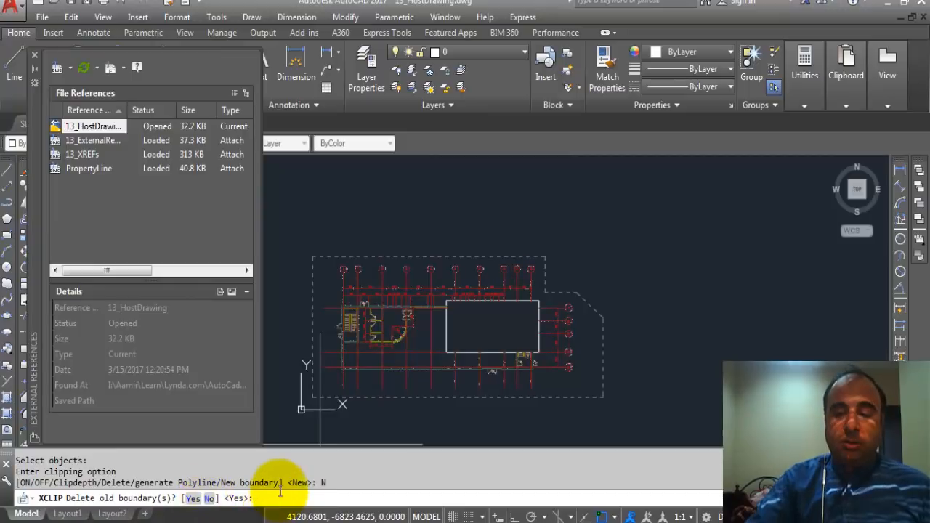
key(Return)
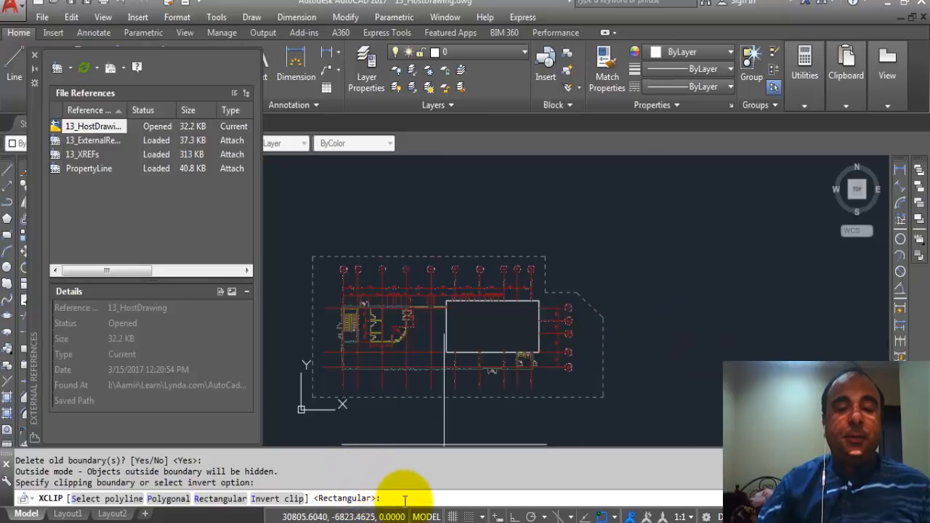
key(Return)
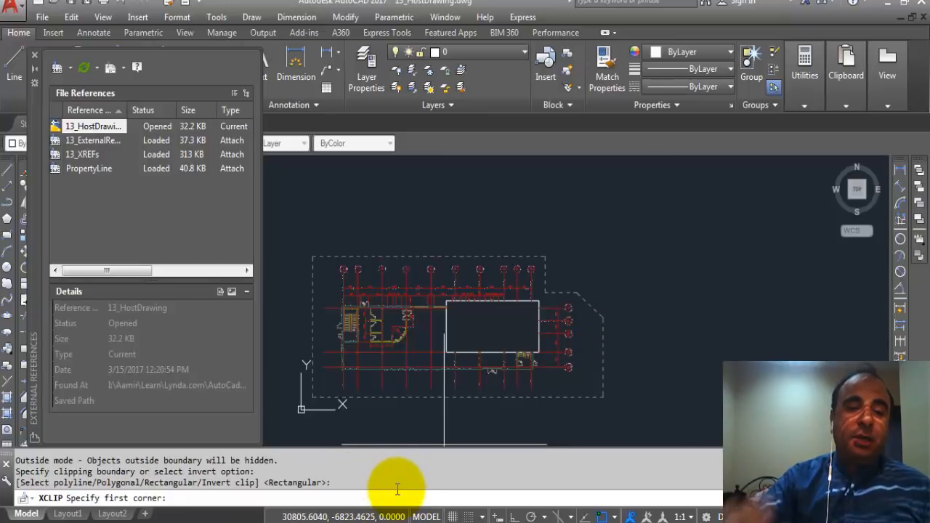
Step: Define the rectangular clipping boundary around the staircase at the floor plan's upper-left corner
scroll(394, 327, up, 3)
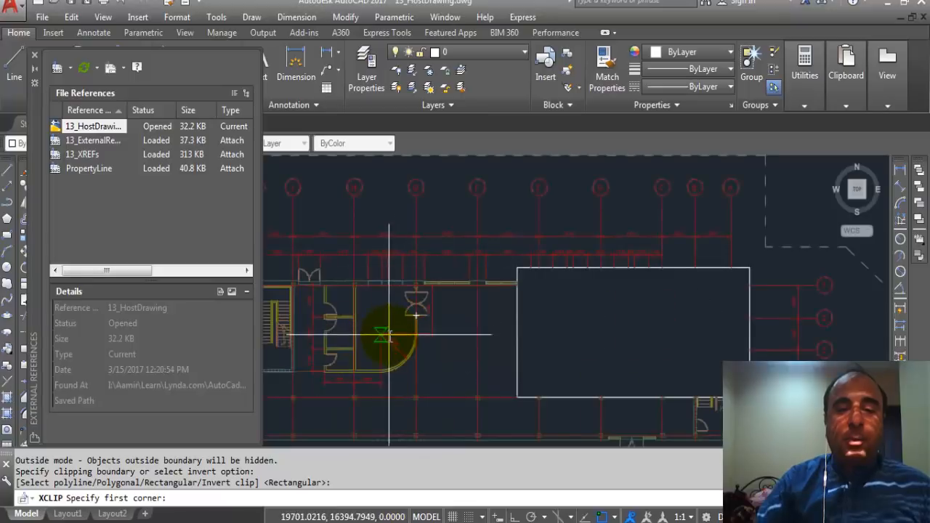
middle_drag(384, 332, 527, 300)
scroll(528, 287, down, 2)
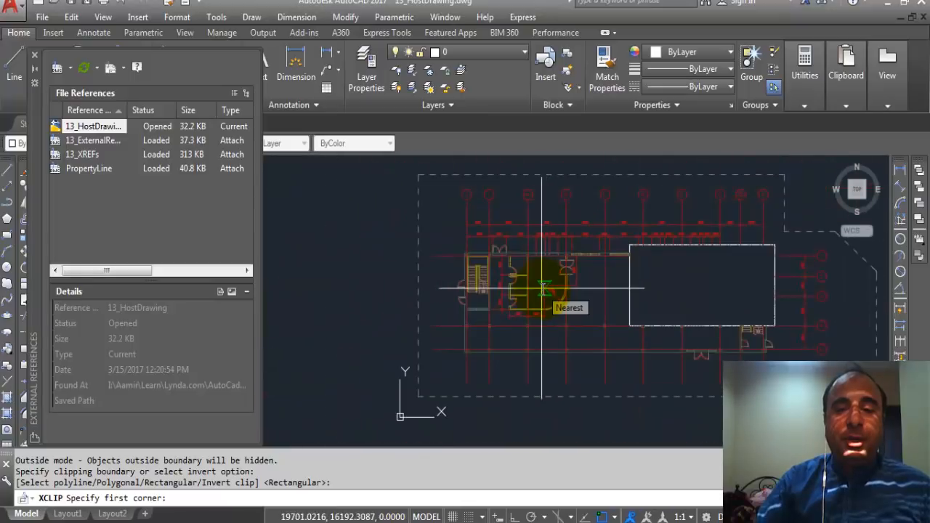
scroll(526, 284, up, 3)
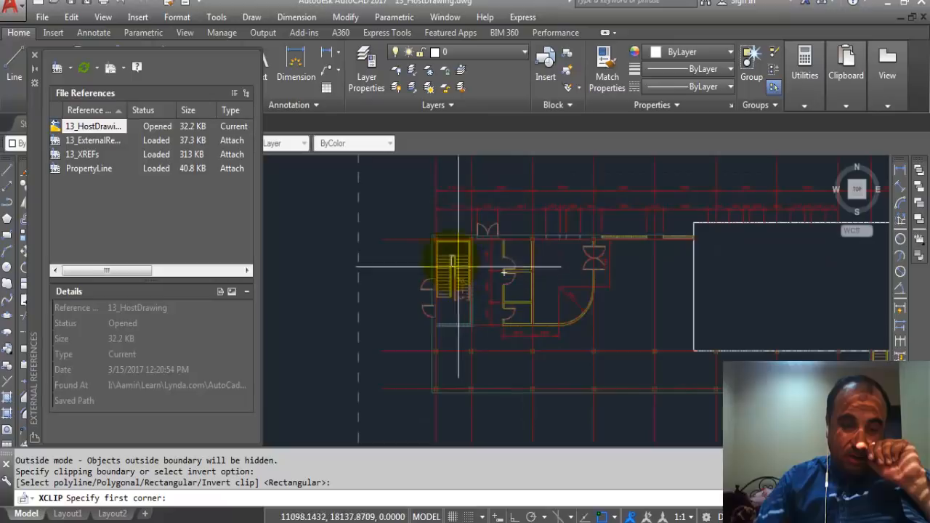
click(418, 226)
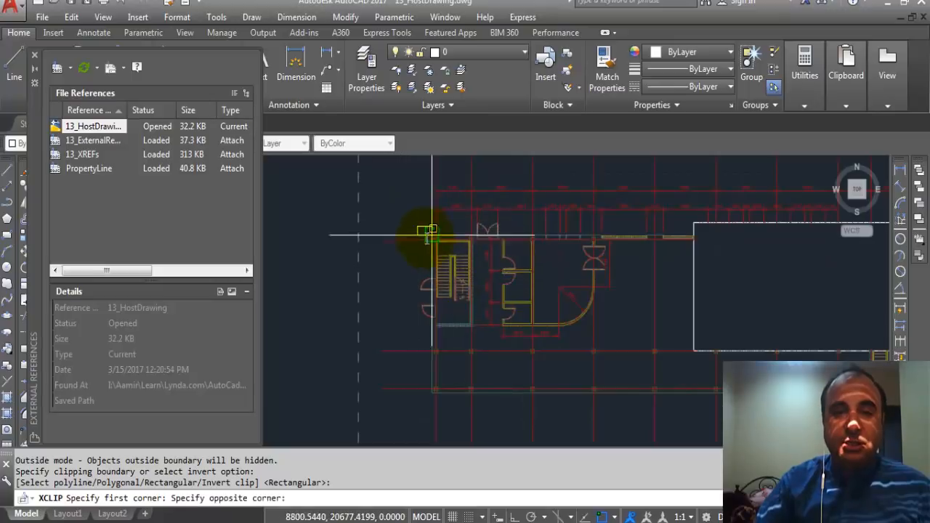
click(480, 346)
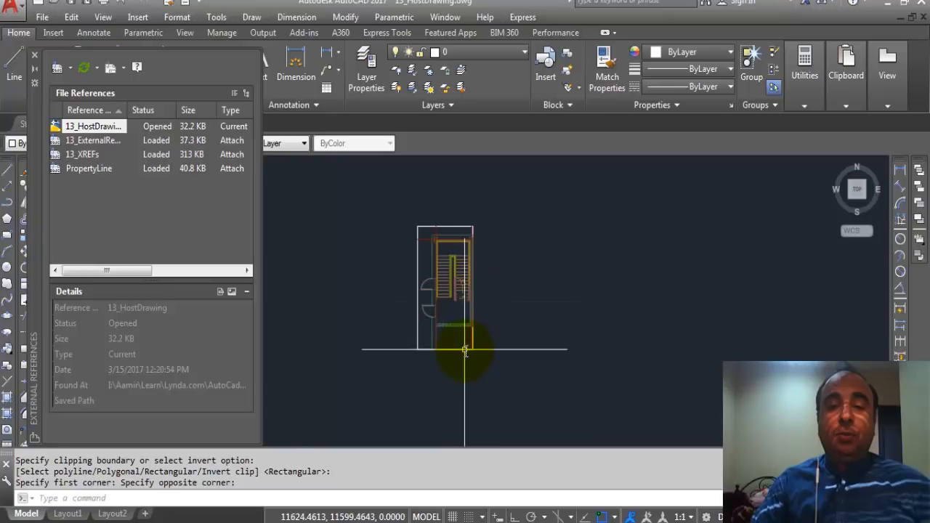
Step: Select the clipped 13_XREFs reference and stretch its boundary's lower-right corner outward to widen the clipped area
click(465, 222)
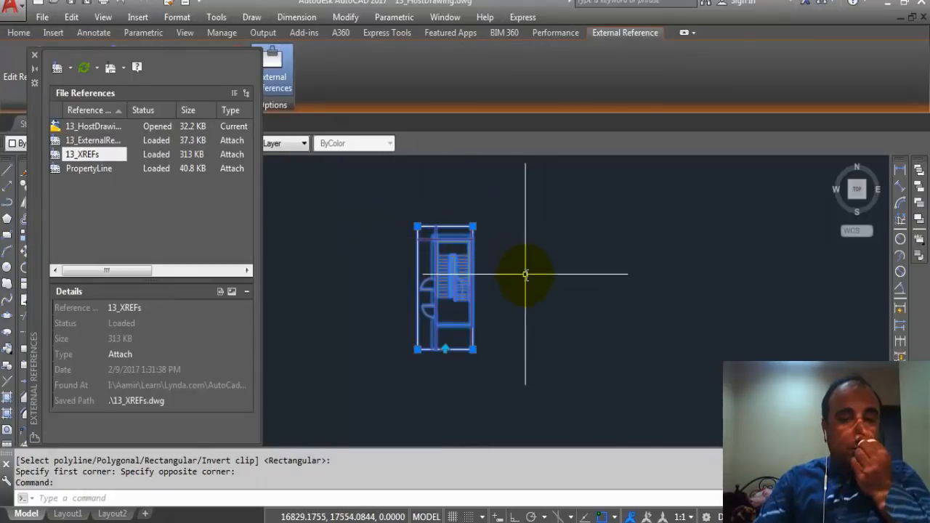
click(474, 349)
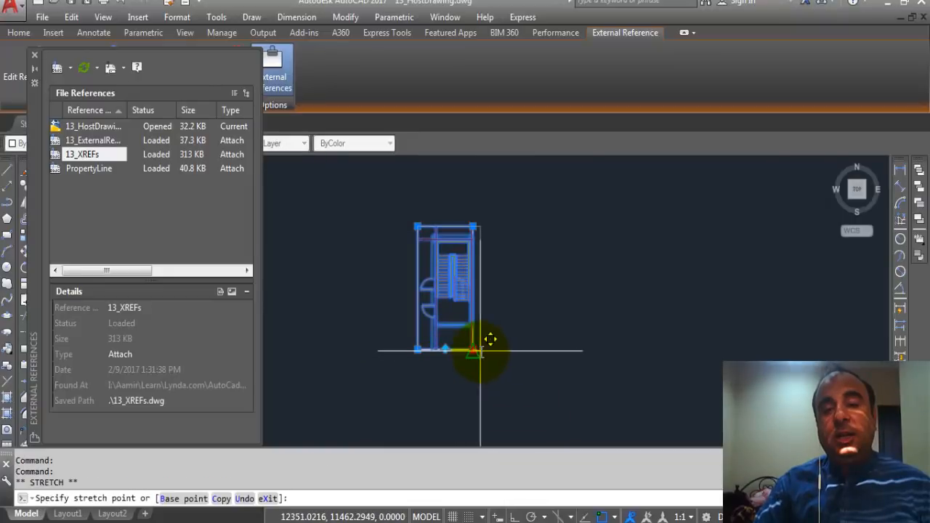
click(485, 351)
click(473, 352)
click(492, 352)
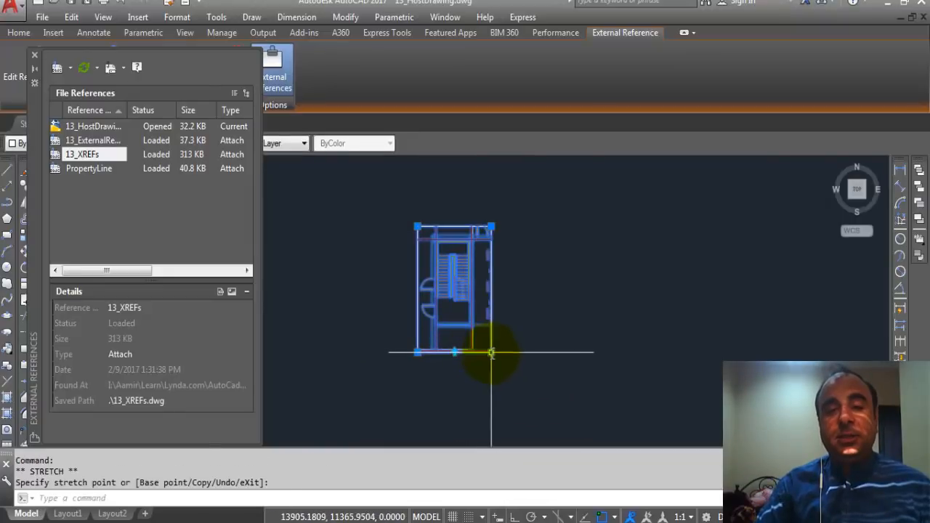
Step: Invert the clip to hide the area inside the boundary, and flip it back to show only the inside
scroll(460, 337, up, 6)
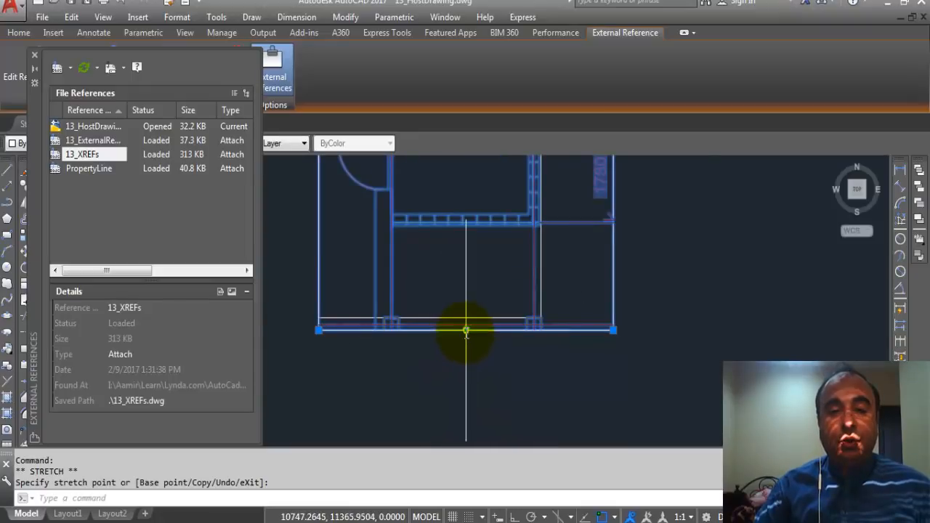
click(465, 329)
scroll(472, 327, down, 5)
scroll(506, 312, down, 2)
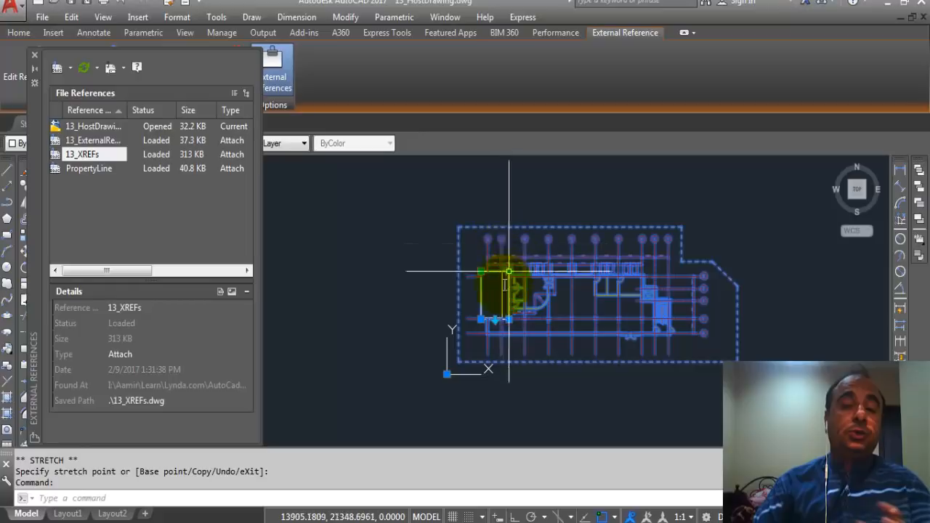
click(495, 319)
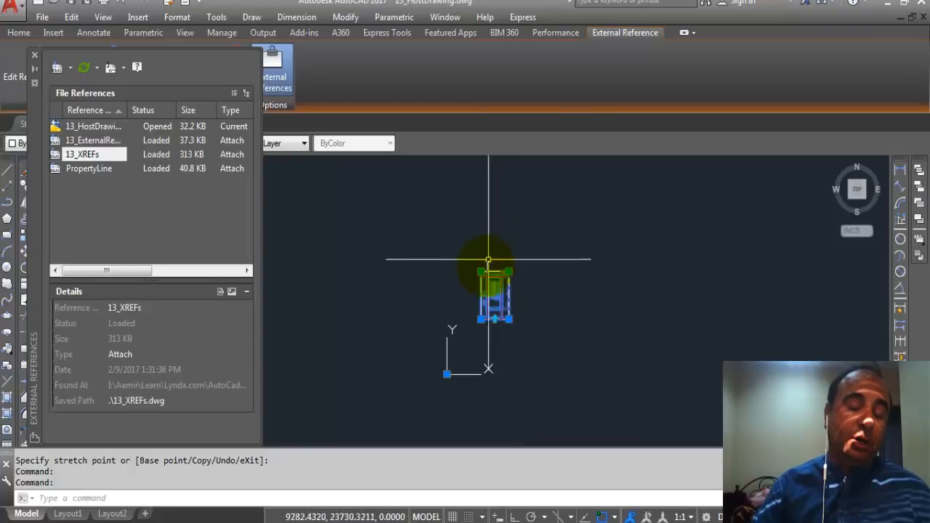
Step: Copy the clipped staircase reference to an empty spot directly below the original
mouse_move(490, 270)
middle_down()
mouse_move(482, 234)
mouse_move(457, 208)
middle_up()
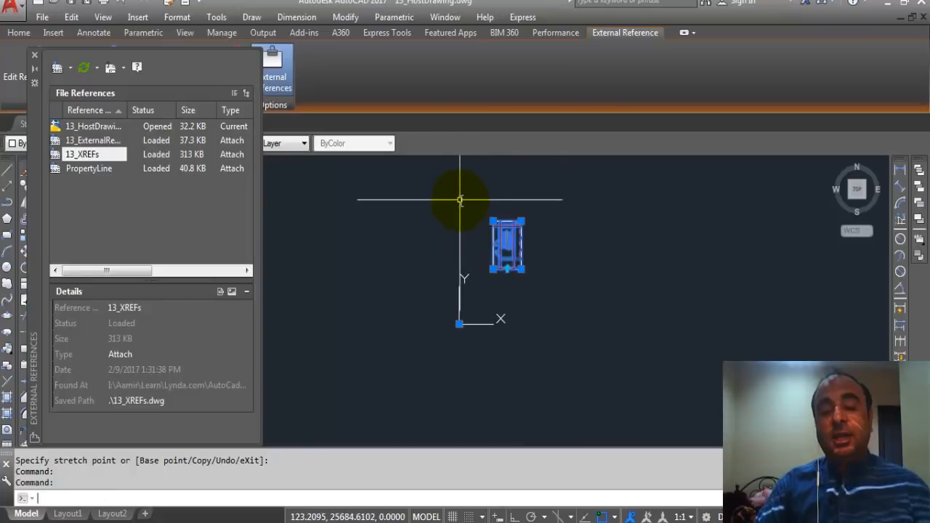
text(o)
key(Return)
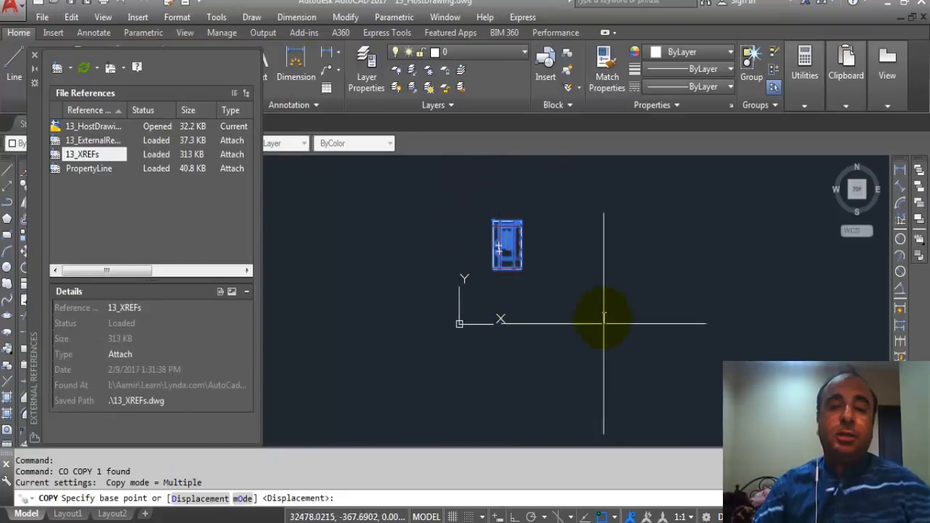
click(616, 263)
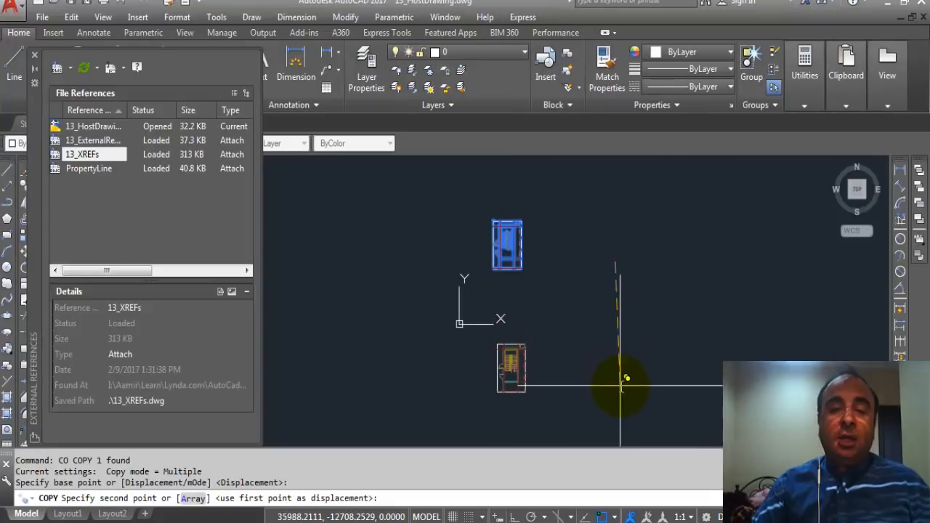
click(619, 379)
key(Escape)
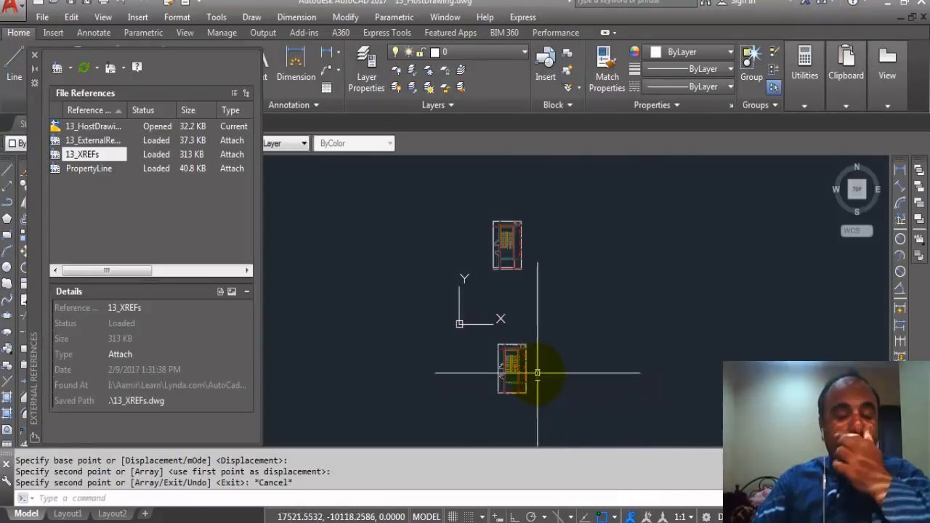
Step: Select the copied staircase reference and invert its clip to hide the area inside the boundary and show the surrounding floor plan
scroll(518, 370, up, 4)
middle_drag(518, 371, 529, 300)
click(518, 319)
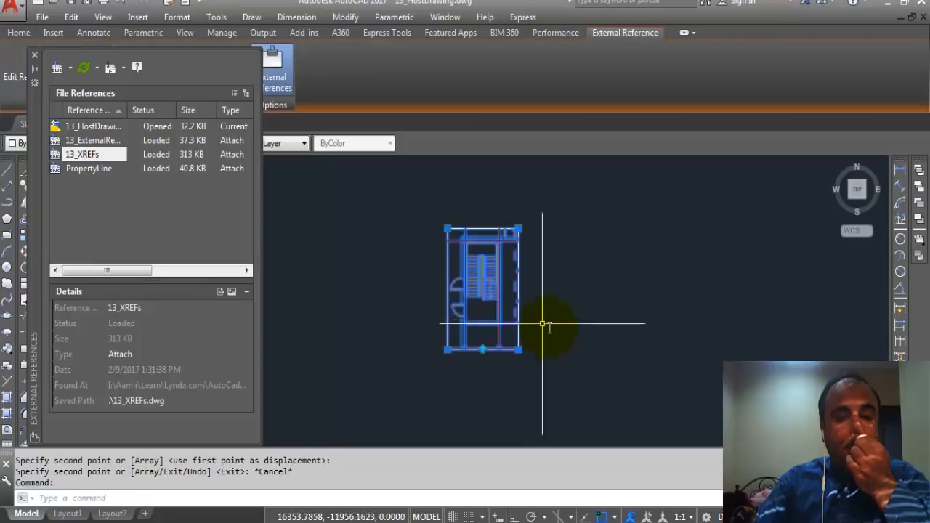
scroll(487, 326, down, 2)
scroll(499, 343, up, 4)
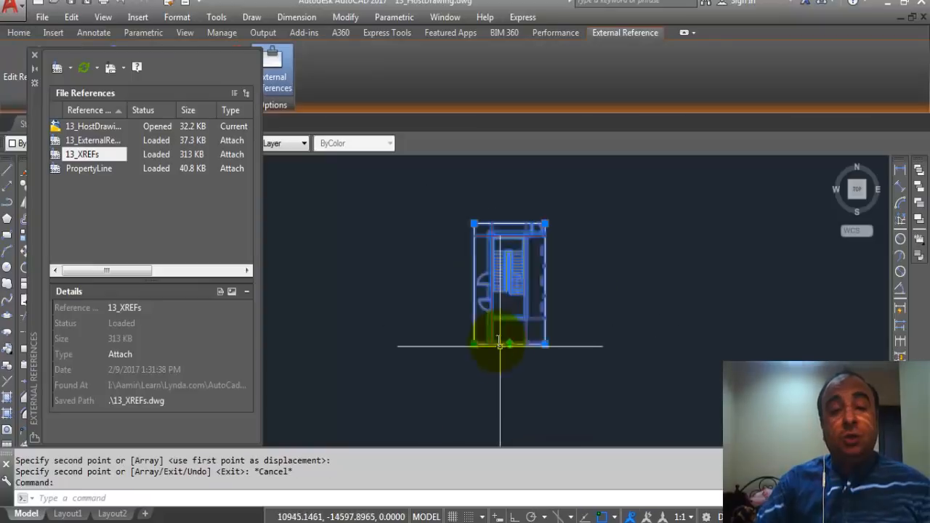
click(515, 348)
scroll(513, 351, down, 6)
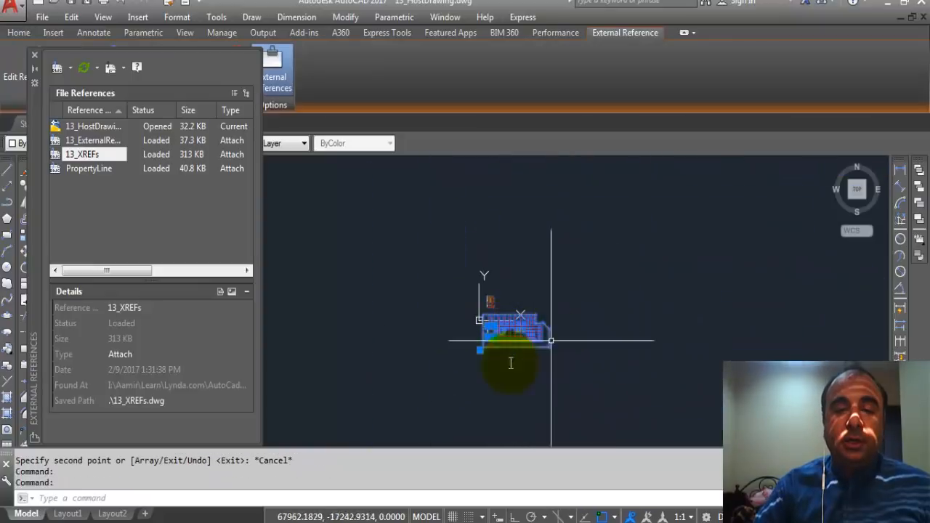
scroll(466, 335, up, 5)
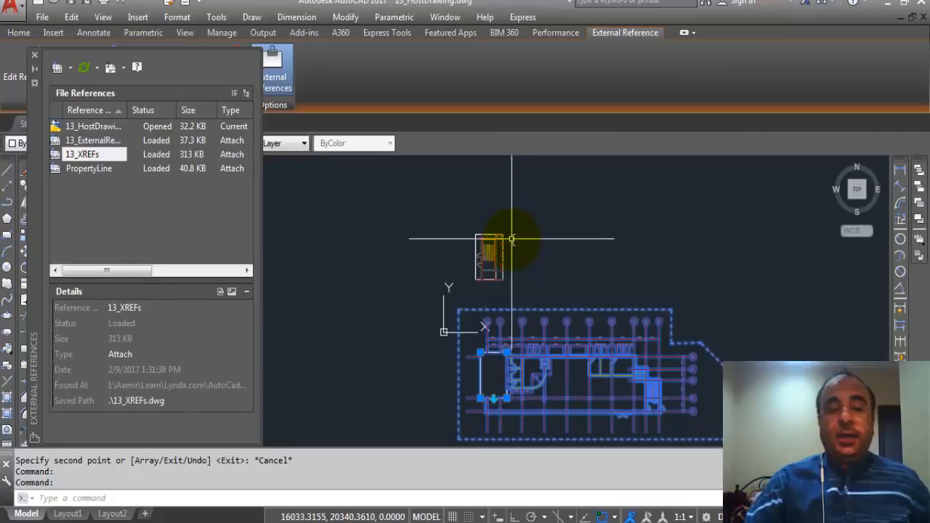
Step: Clear the selection and delete the clipped staircase references above the floor plan
key(Escape)
key(Escape)
click(521, 247)
click(494, 254)
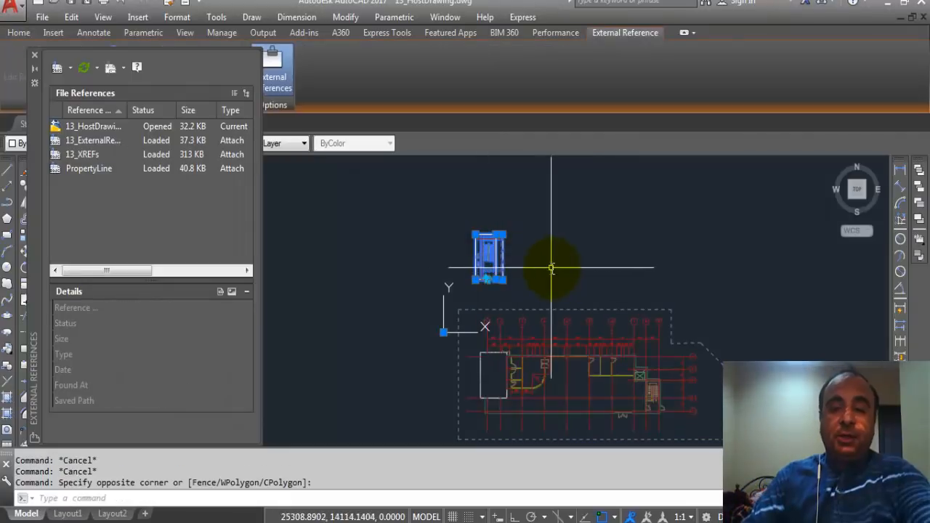
key(Delete)
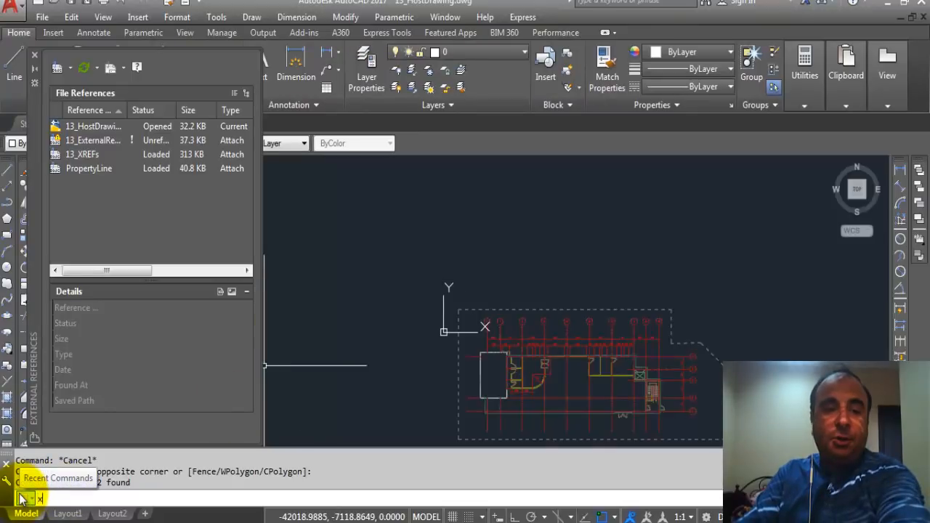
Step: Run XCLIP on the remaining inverted floor plan reference and generate a polyline from its clipping boundary
text(xc)
key(Return)
scroll(418, 272, down, 4)
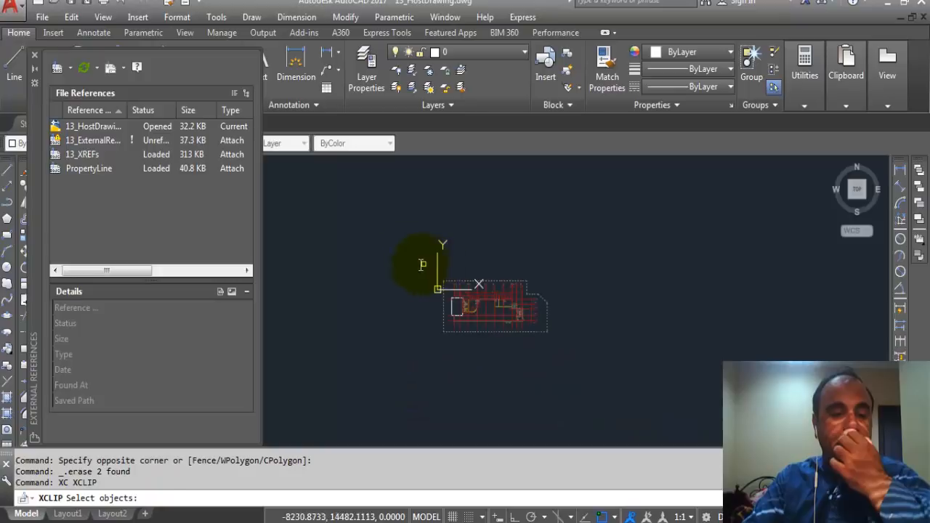
click(402, 249)
click(586, 358)
key(Return)
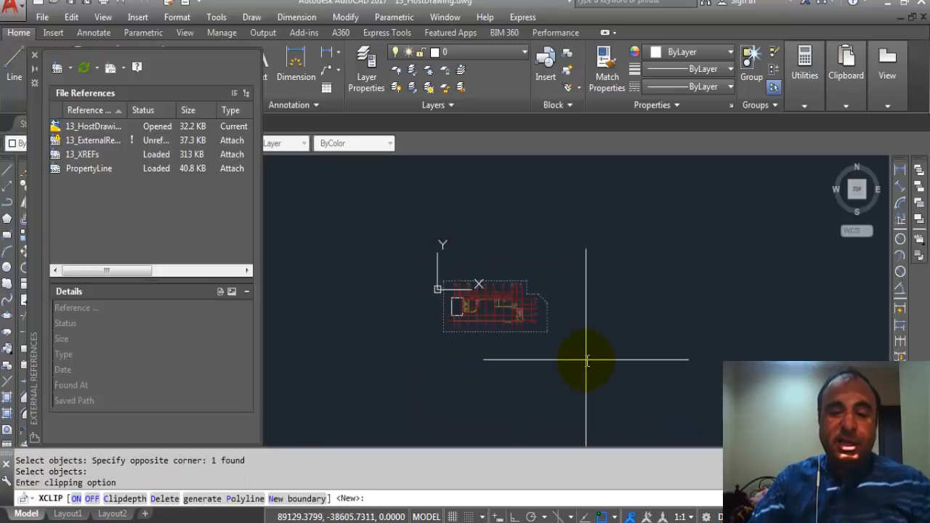
click(246, 500)
scroll(458, 346, up, 3)
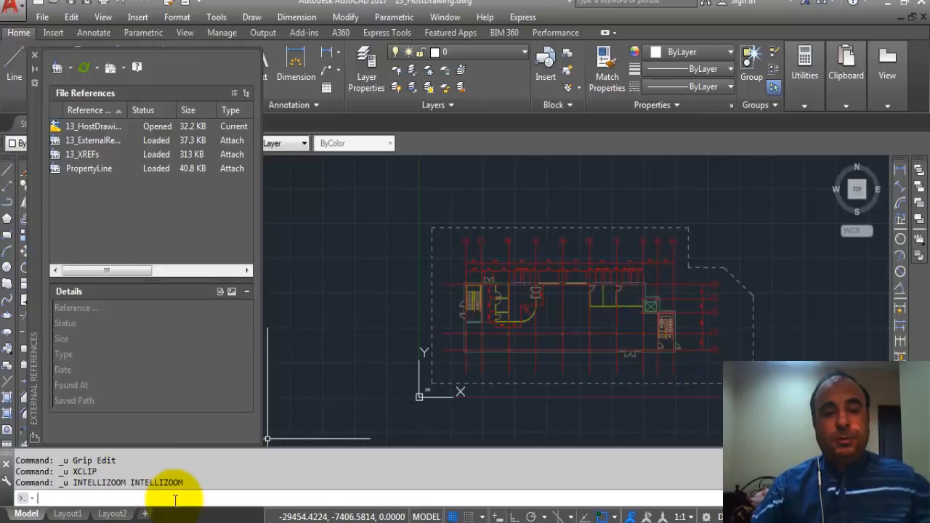
Step: Run XCLIP on the whole unclipped floor plan and try to generate a polyline from its clipping boundary
text(xc)
key(Return)
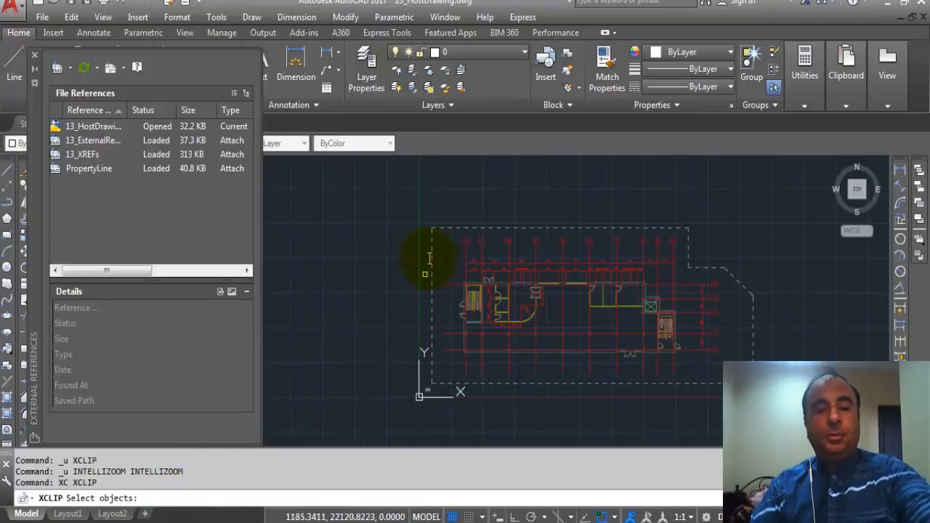
click(385, 181)
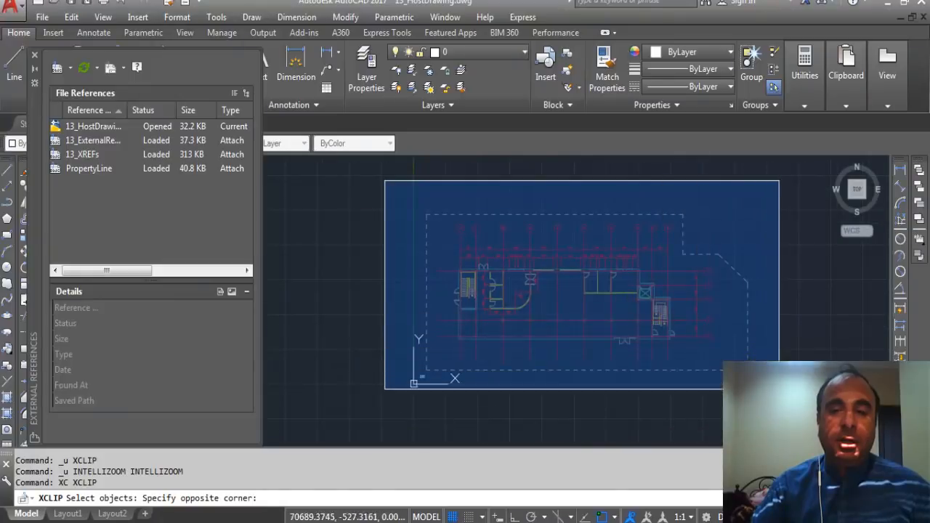
click(779, 389)
key(Return)
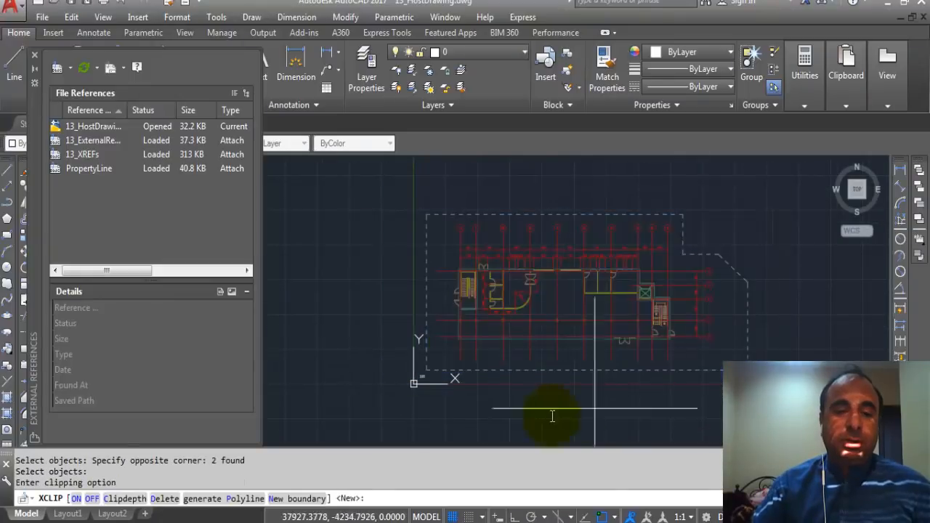
click(245, 500)
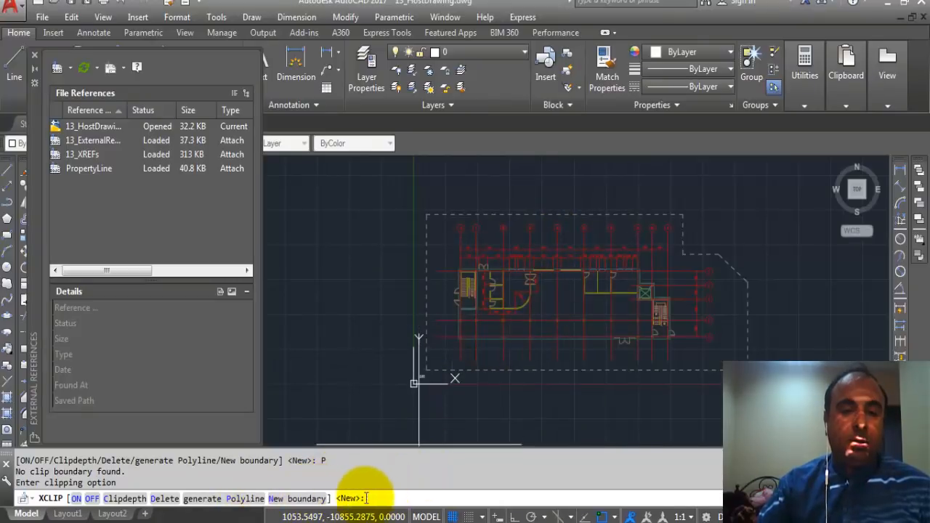
Step: Define a new six-point polygonal clipping boundary that encloses the western and middle parts of the floor plan
key(Return)
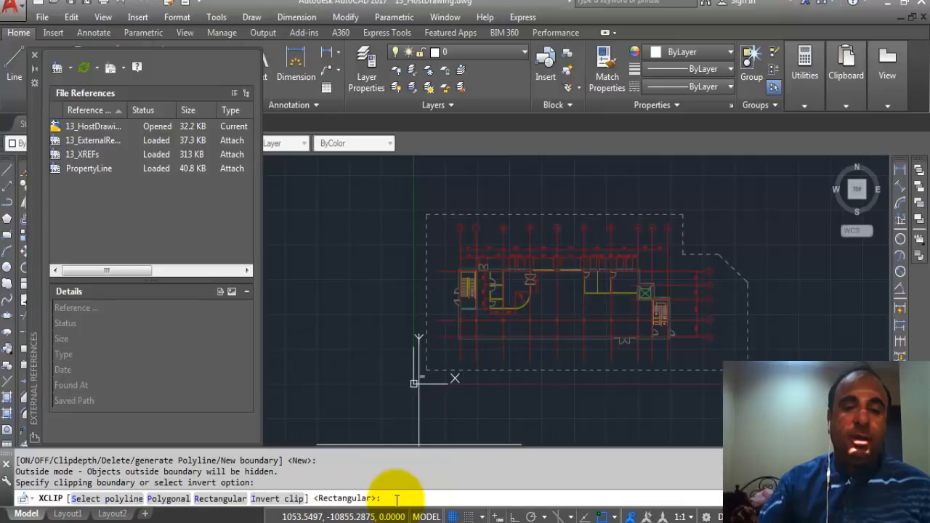
click(170, 500)
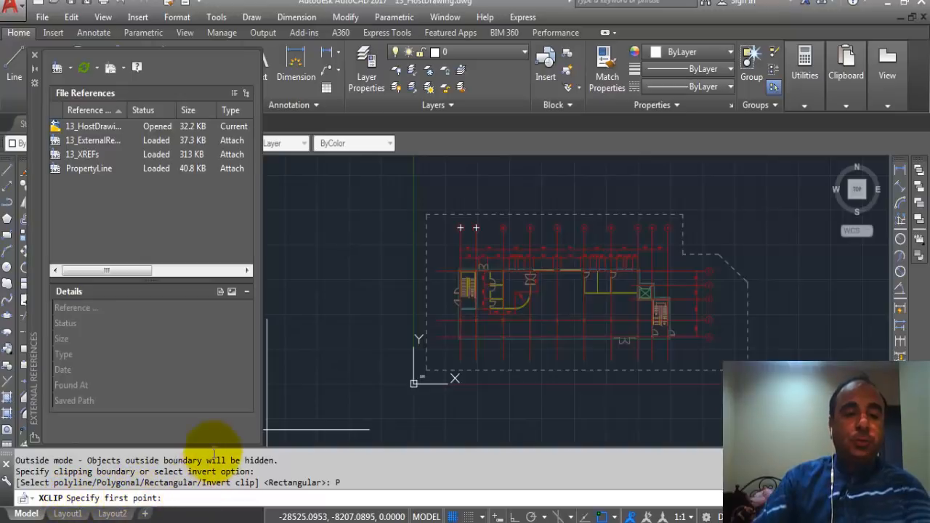
click(456, 197)
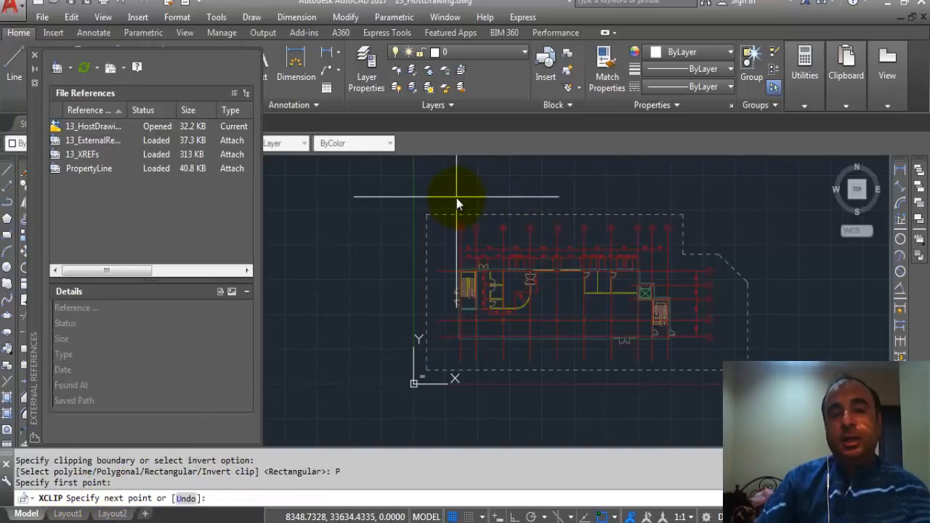
click(468, 406)
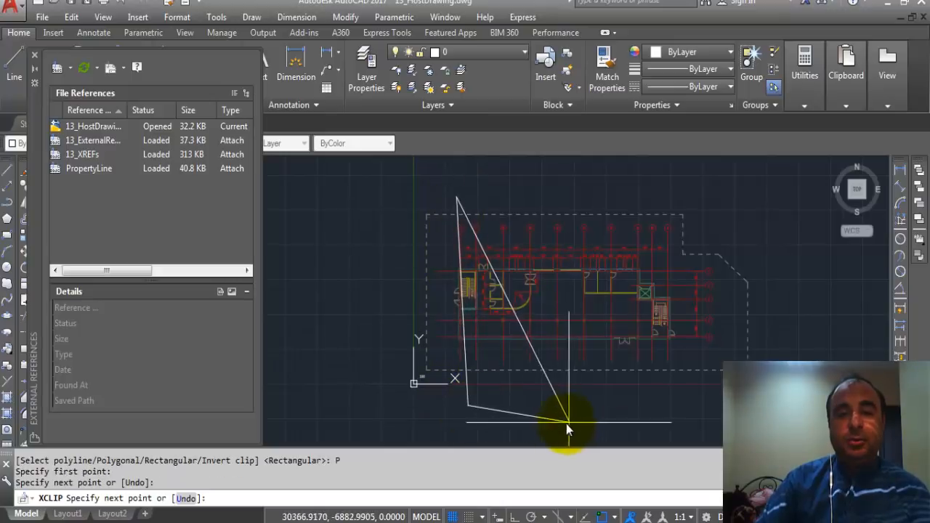
click(609, 419)
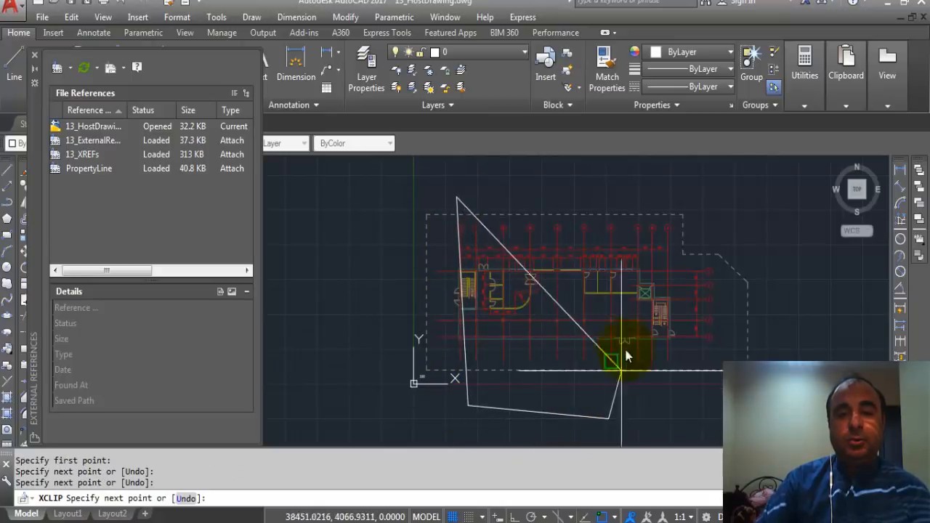
click(630, 296)
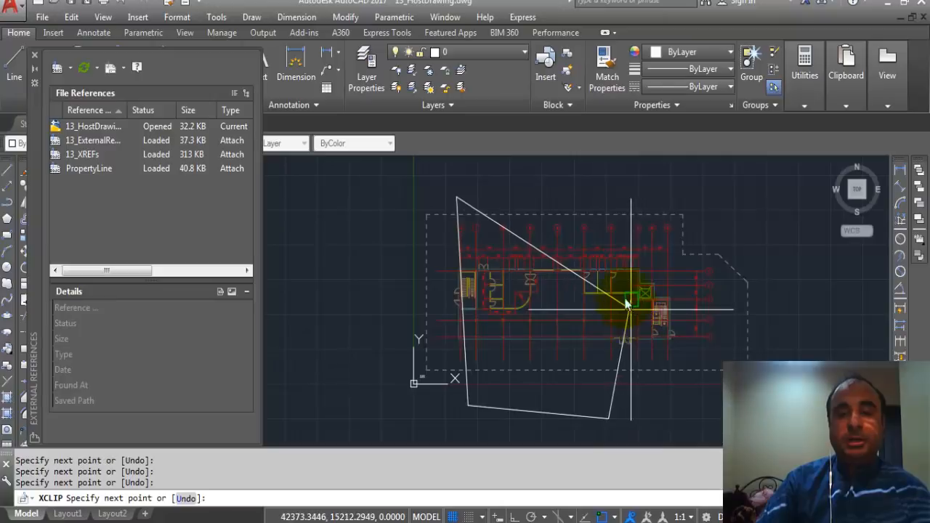
click(561, 189)
right_click(525, 178)
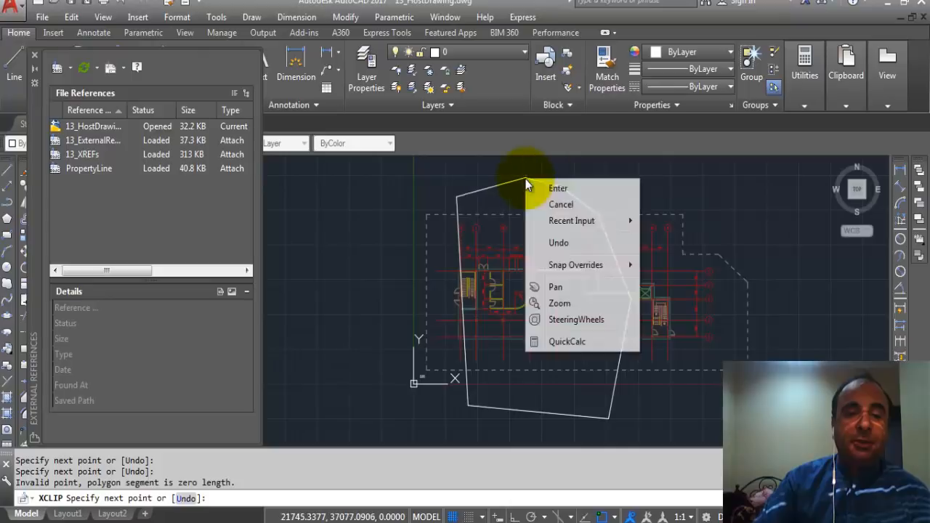
click(554, 188)
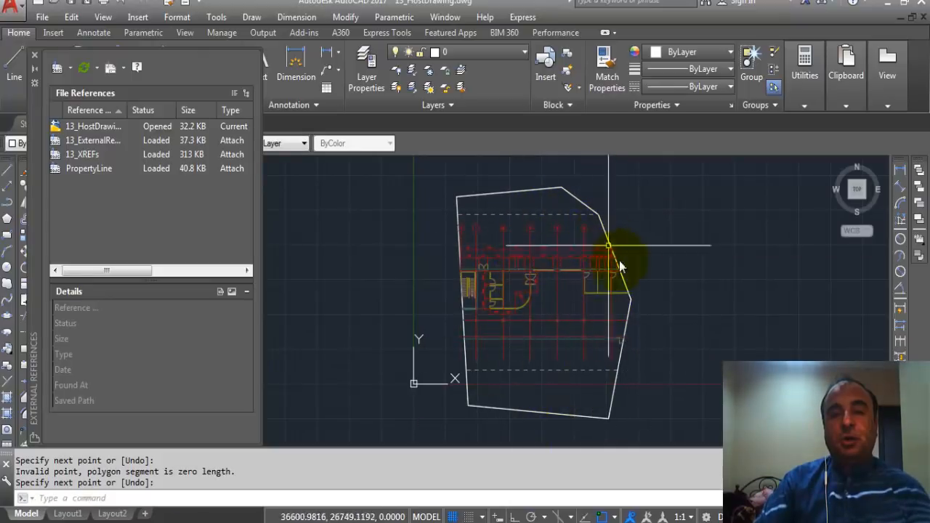
Step: Stretch the polygonal boundary's upper-right vertex outward, and invert the 13_XREFs clip and flip it back to show only the inside
click(612, 406)
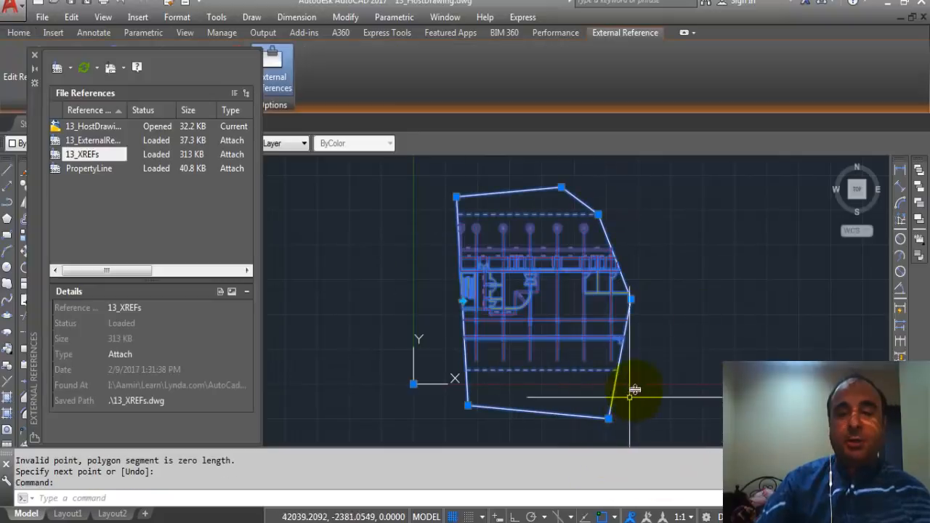
click(601, 215)
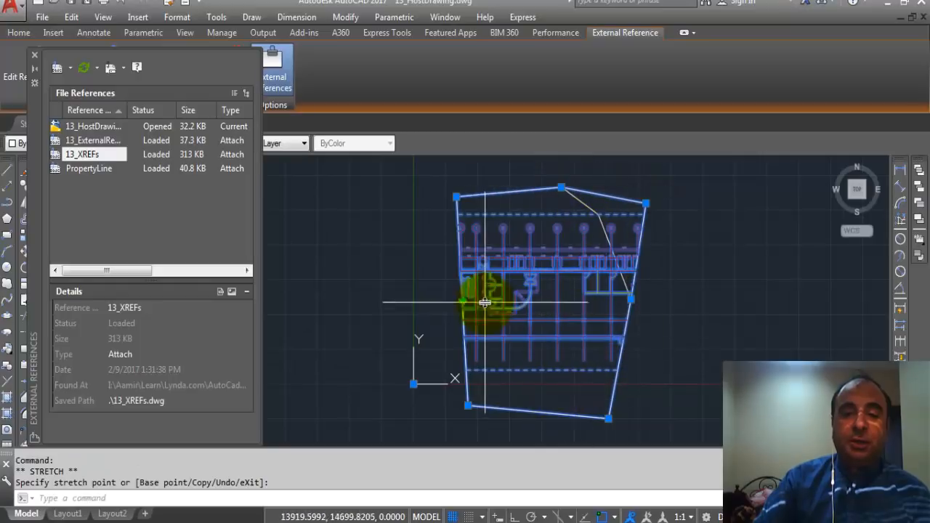
click(464, 302)
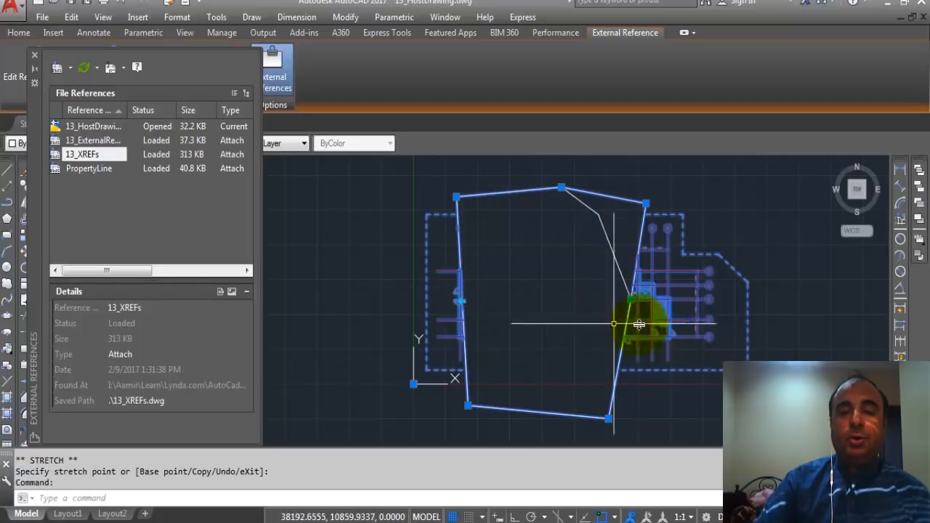
click(465, 301)
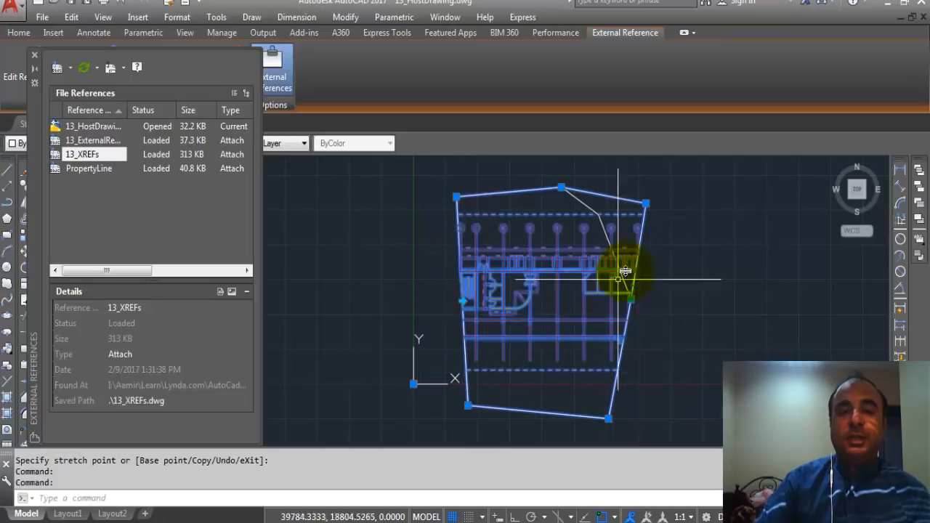
Step: Undo the clip inversions, the vertex stretch and the polygonal clip on the floor plan references
click(122, 6)
click(122, 6)
click(122, 6)
click(122, 6)
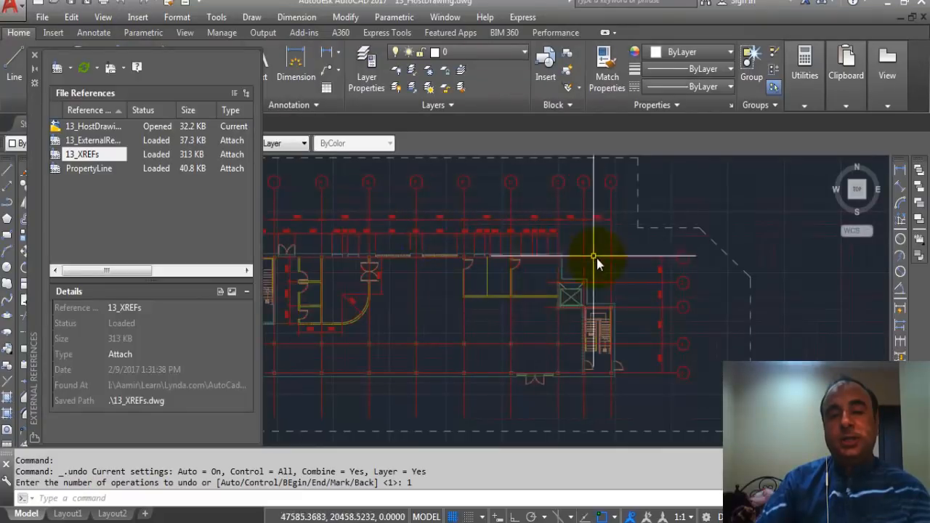
scroll(596, 258, down, 3)
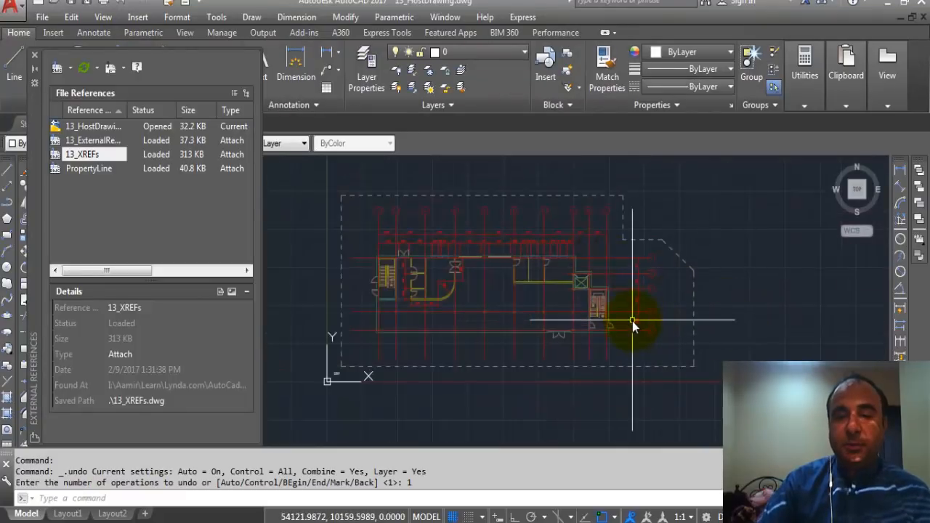